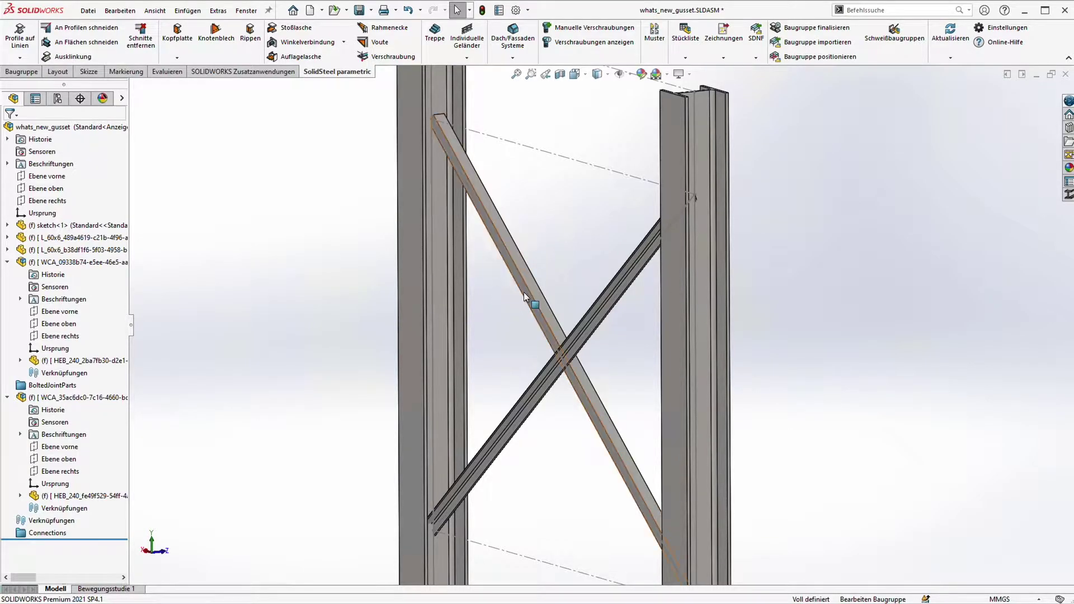
scroll(490, 178, down, 3)
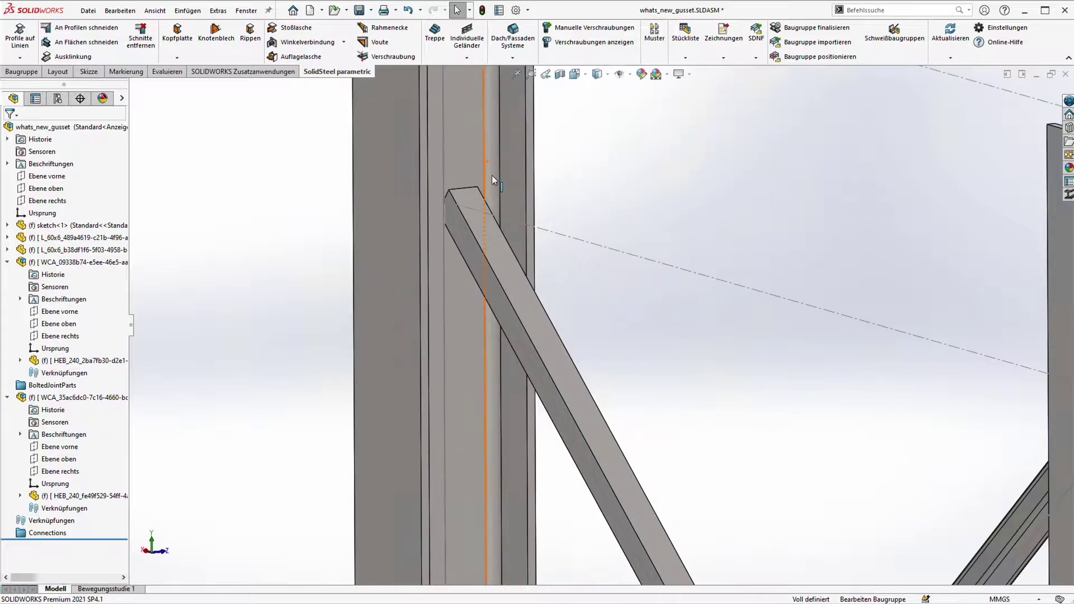
scroll(463, 207, down, 2)
scroll(463, 207, down, 2)
scroll(466, 180, down, 2)
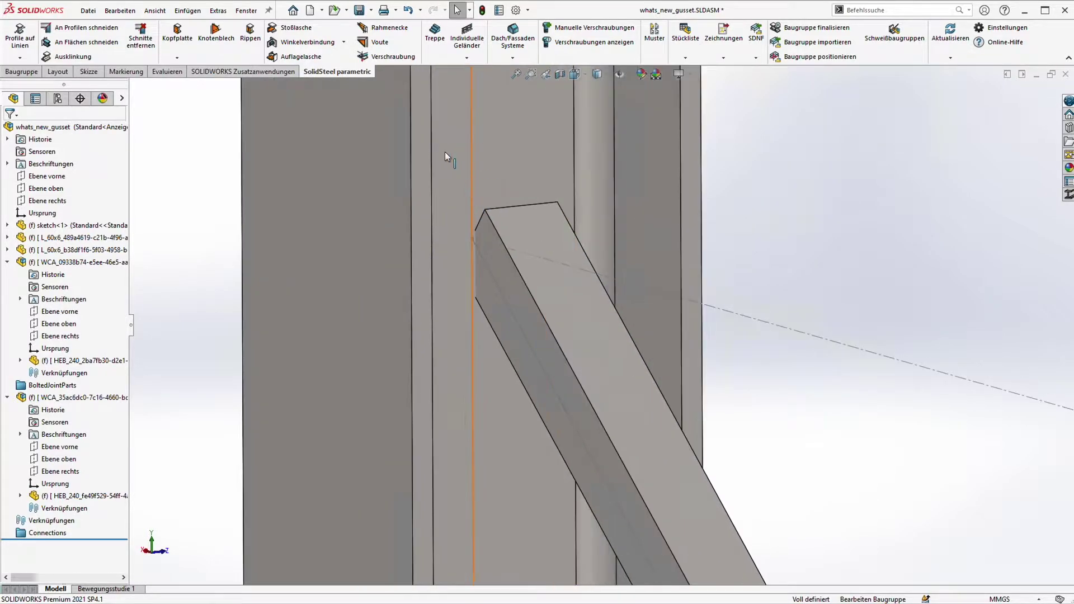
Launch the Knotenblech gusset plate command from the SolidSteel parametric tab.
click(215, 33)
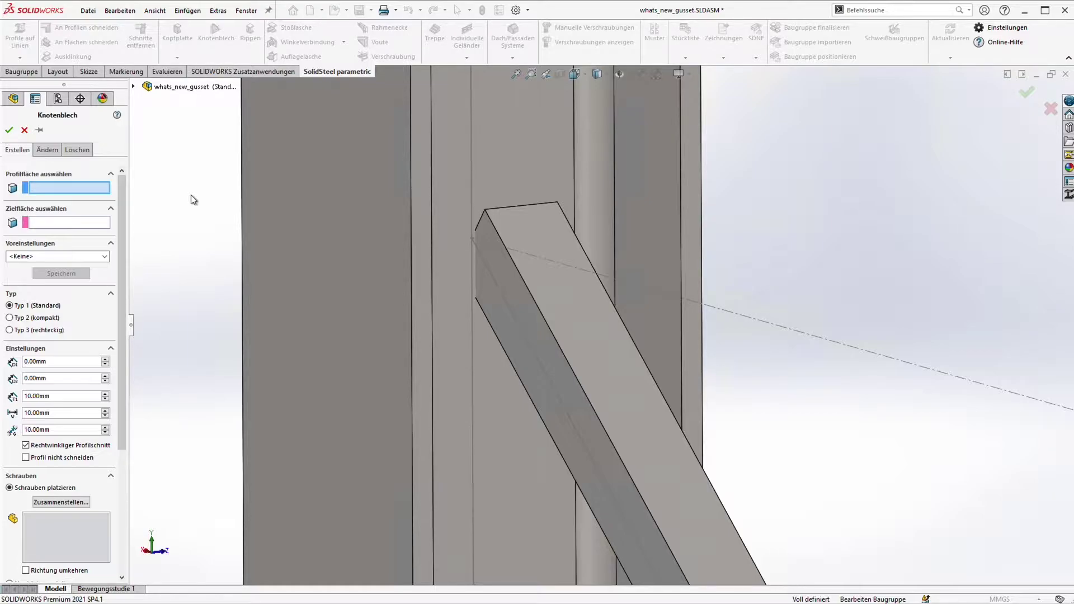
Join the brace side face to the column face, keeping Type 1 after trying Types 2 and 3.
click(497, 288)
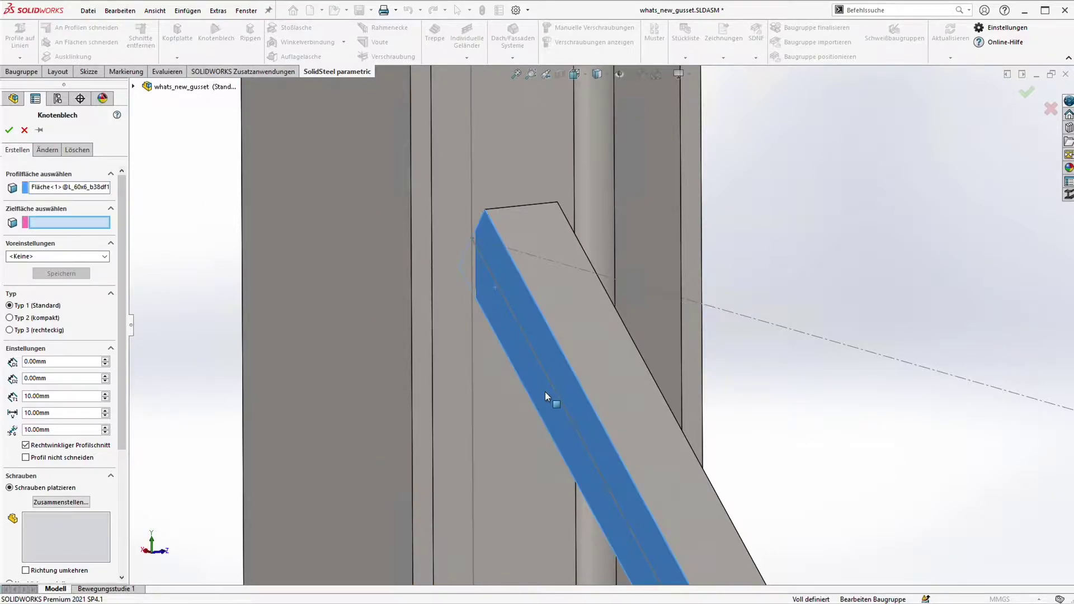
click(528, 202)
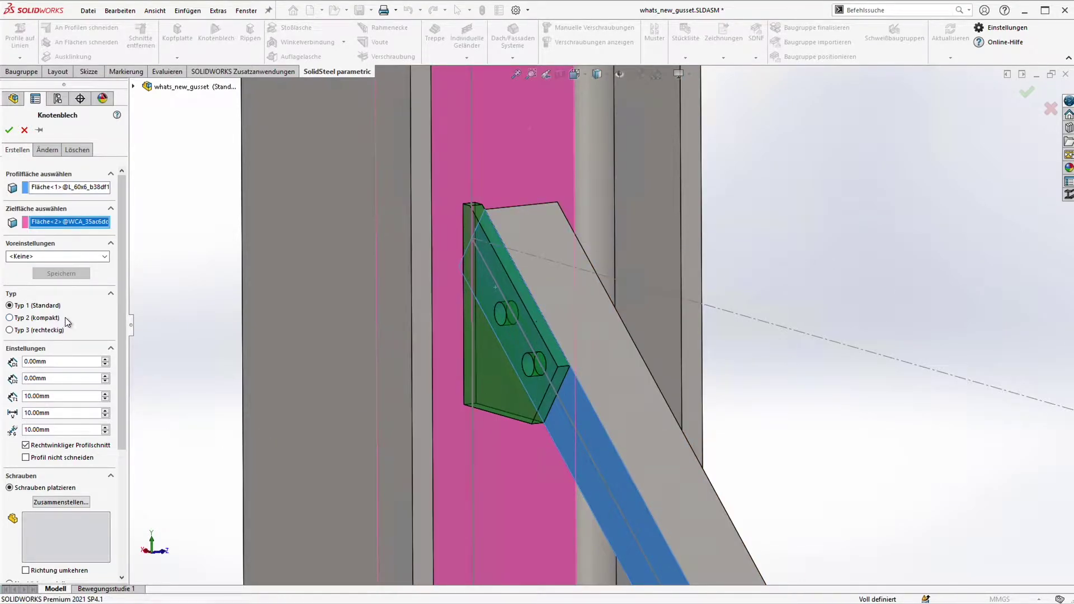
click(43, 317)
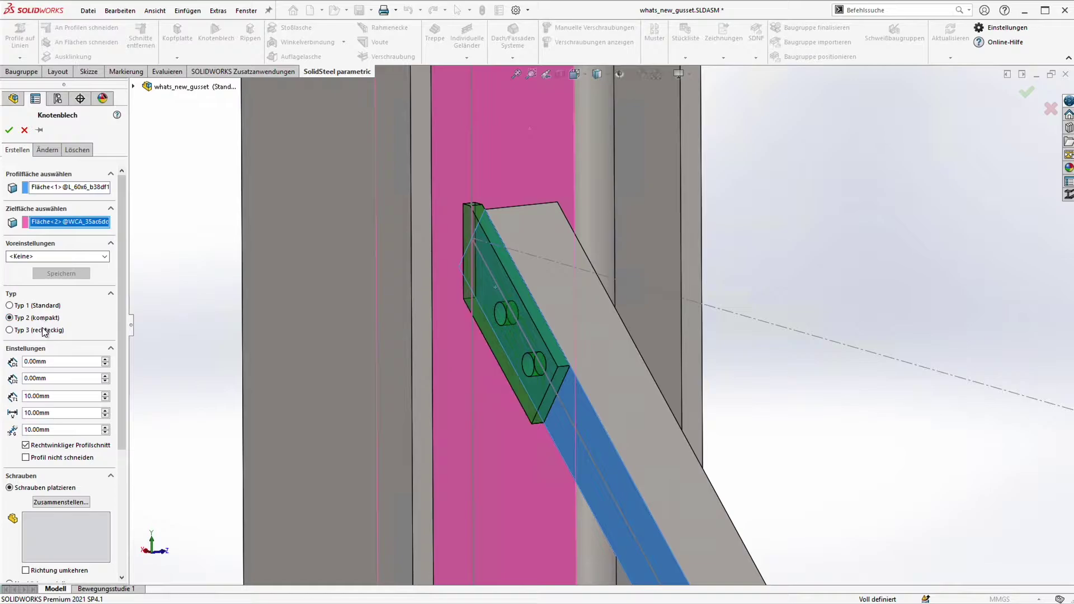
click(44, 330)
click(40, 306)
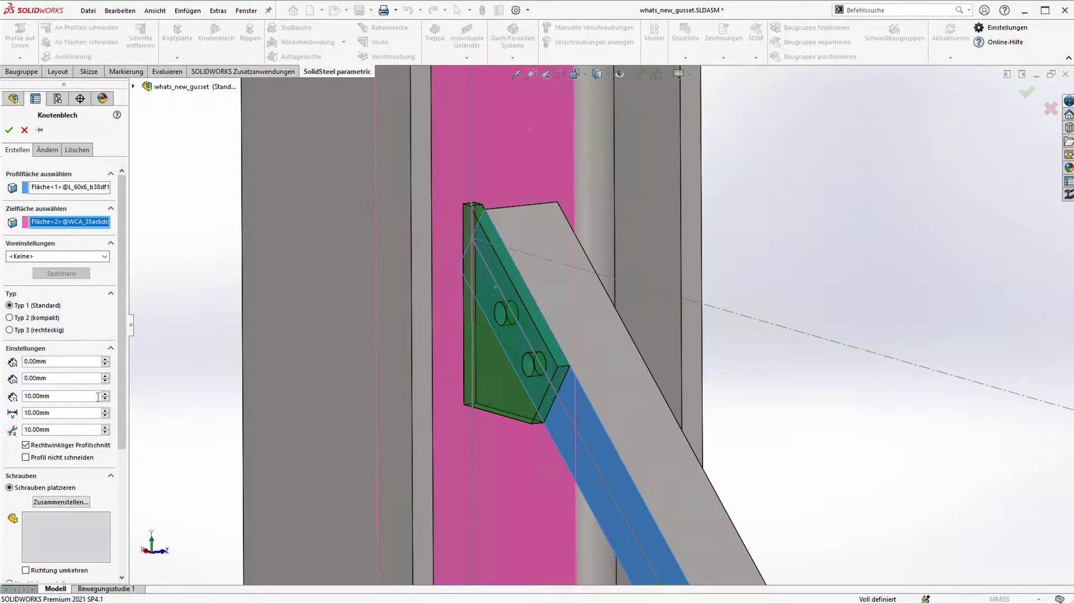
drag(122, 330, 122, 383)
Change the fourth and fifth gusset size settings from 10 mm to 20 mm.
double_click(66, 352)
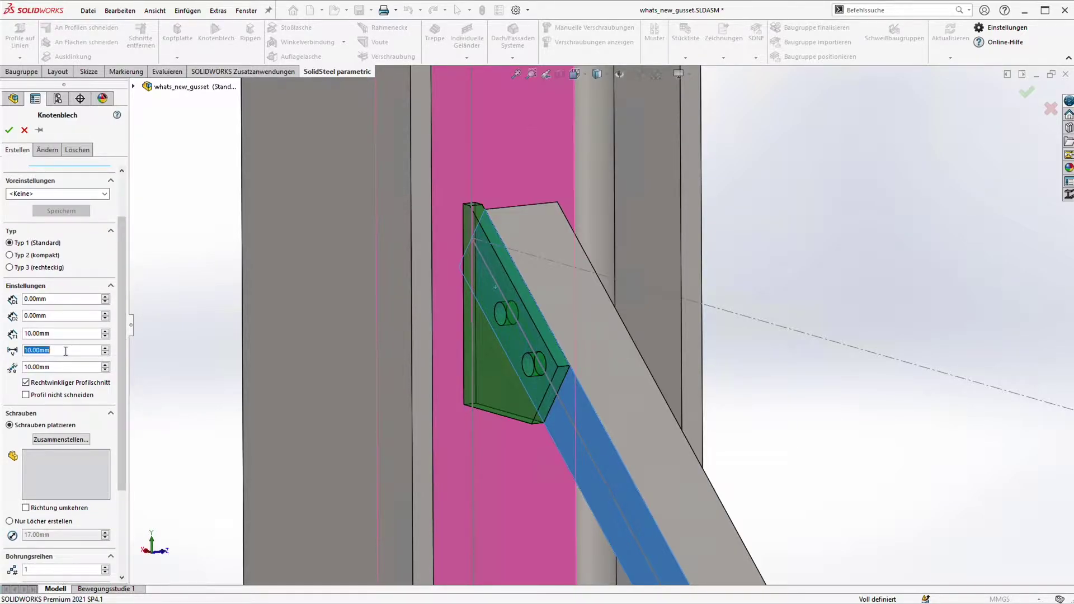
text(40)
key(Return)
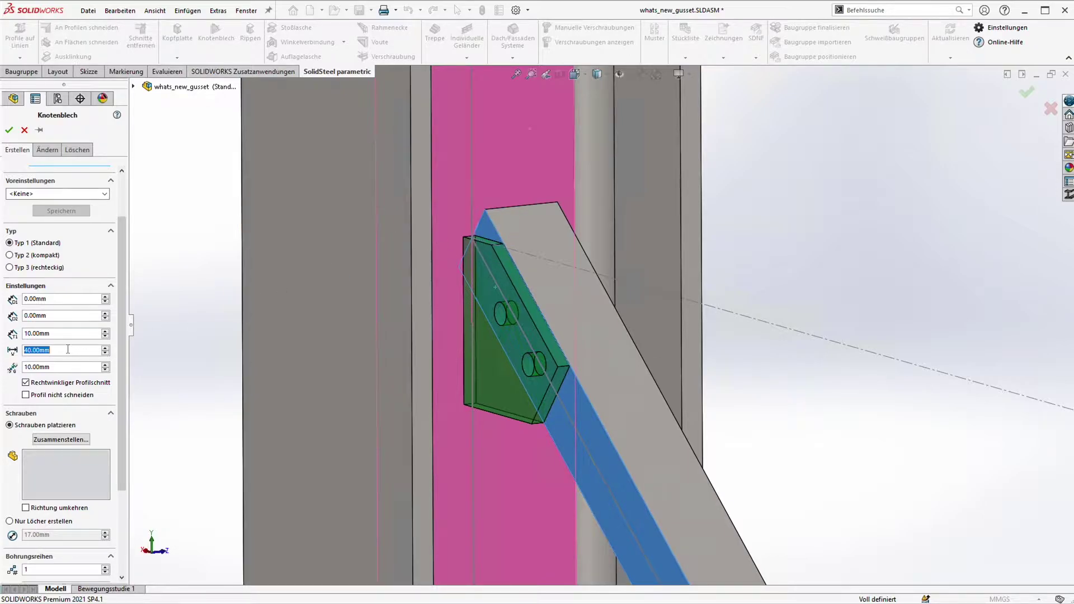
text(20)
key(Return)
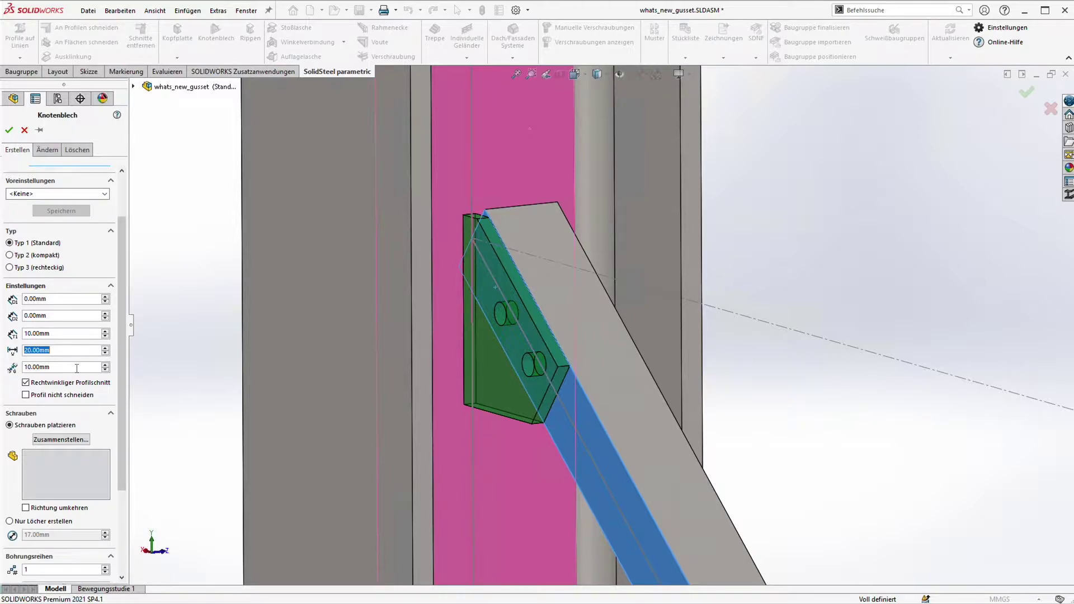
click(58, 367)
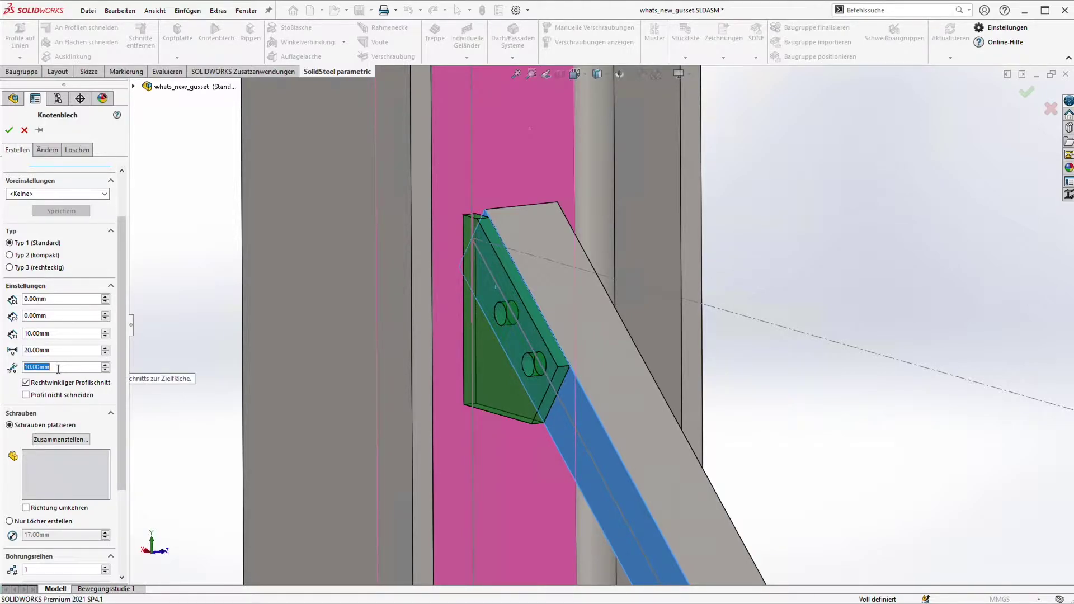
text(20)
key(Return)
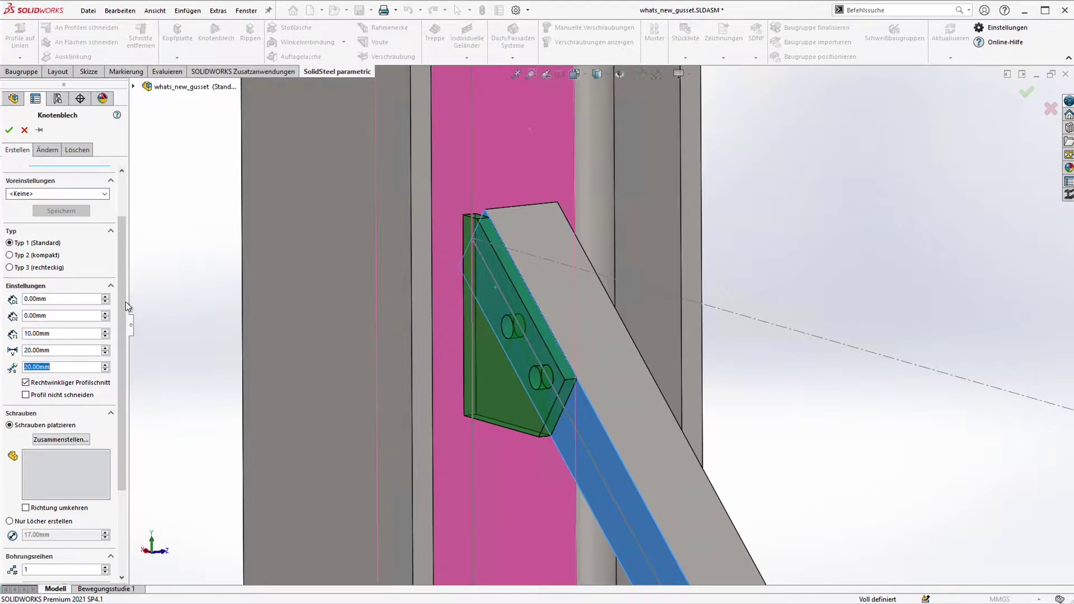
drag(122, 298, 124, 362)
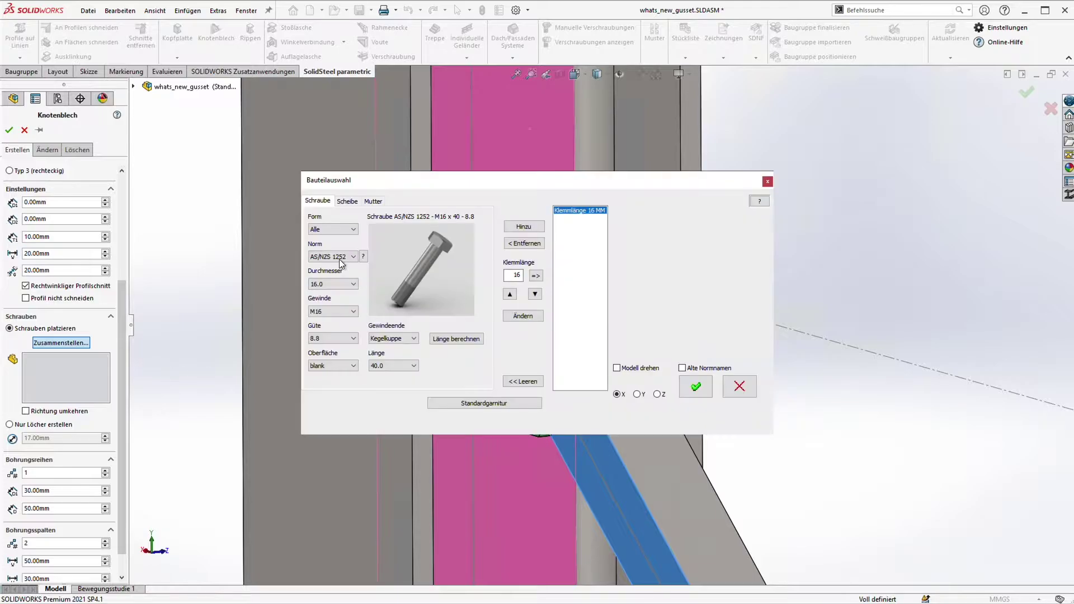
Assign an M16 DIN 7990 hexagon bolt set with standard washer and nut.
click(333, 228)
click(334, 248)
click(334, 283)
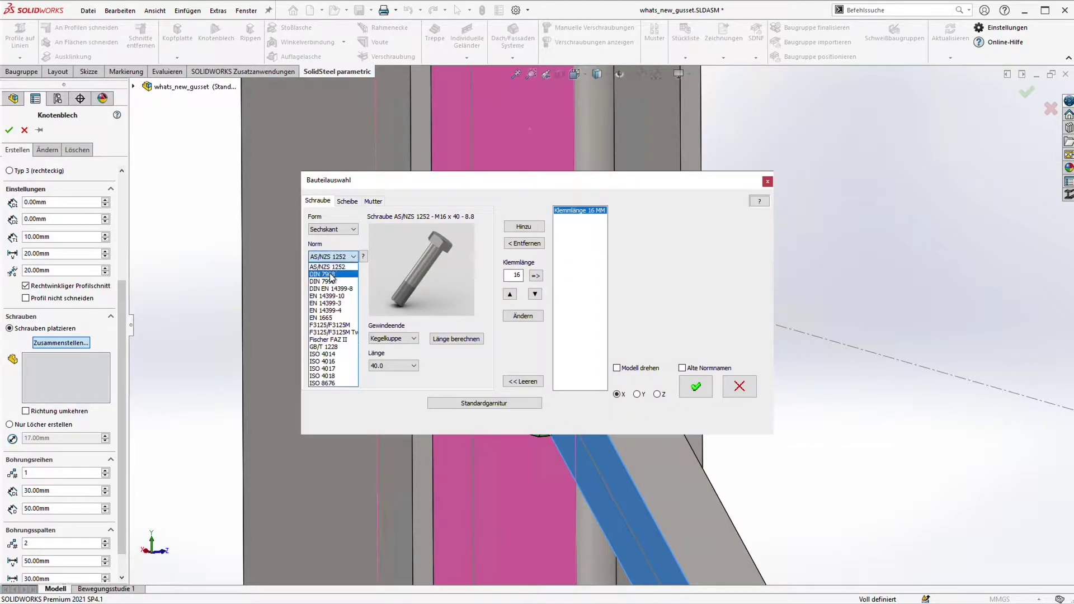
click(339, 286)
click(323, 306)
click(523, 227)
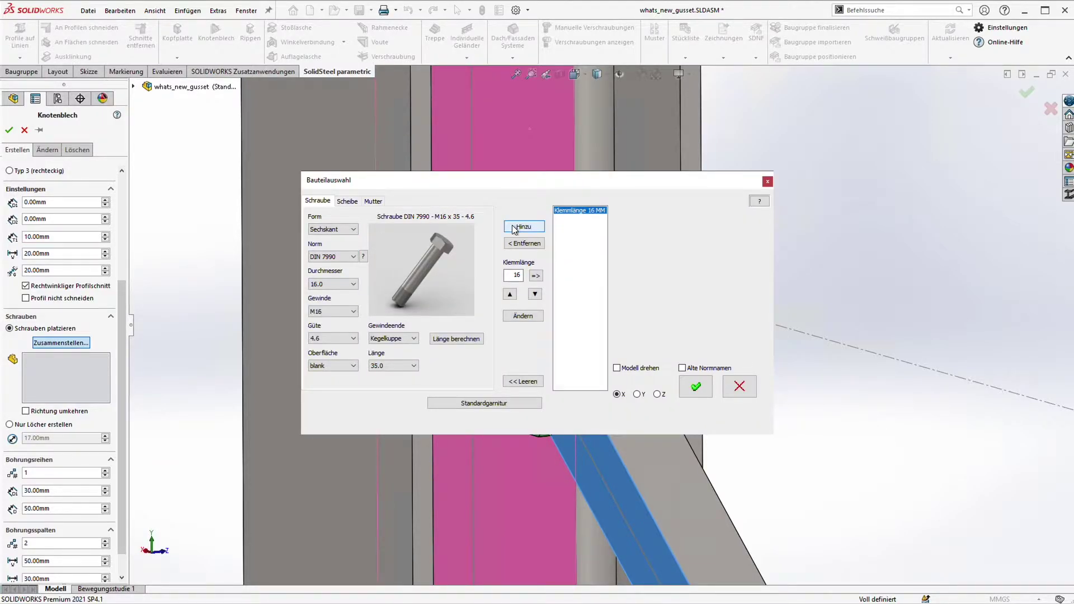
click(480, 402)
click(696, 388)
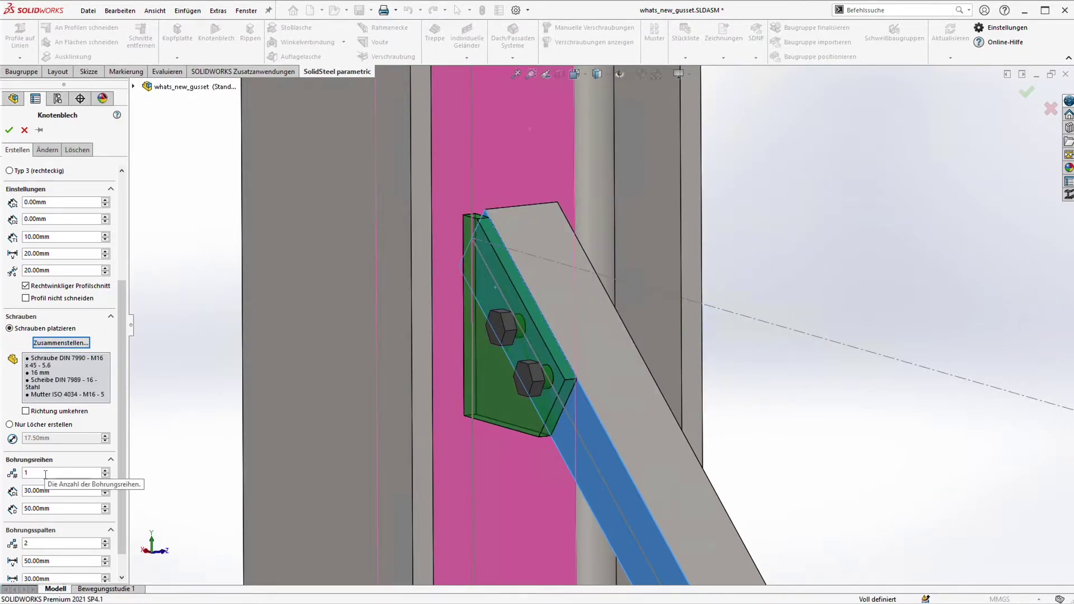
scroll(118, 369, down, 1)
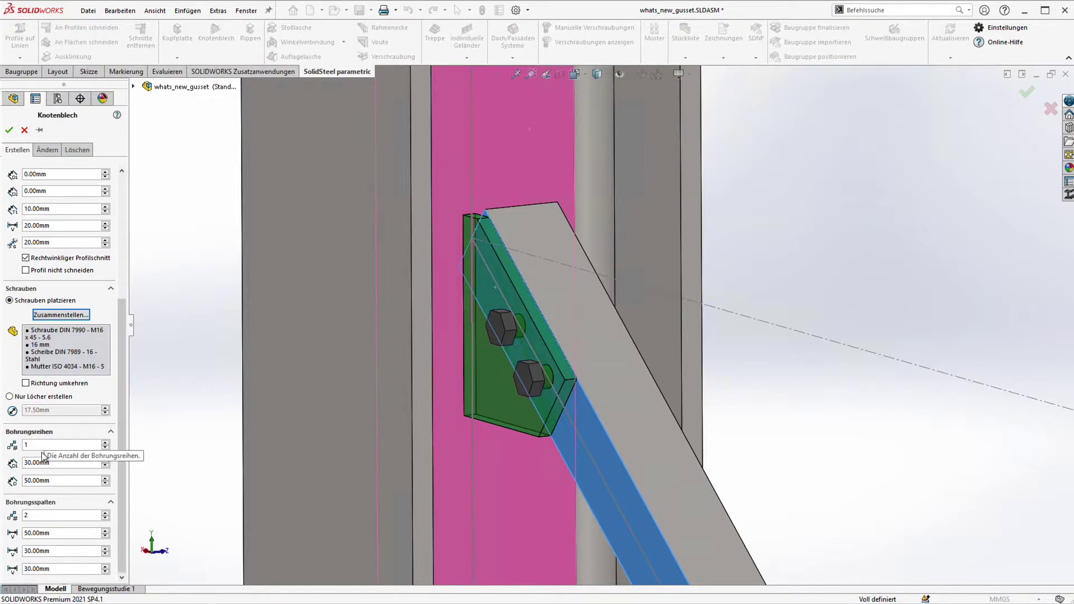
Set the hole row distance to 35 mm and the last two bolt-column spacings to 45 mm.
double_click(62, 464)
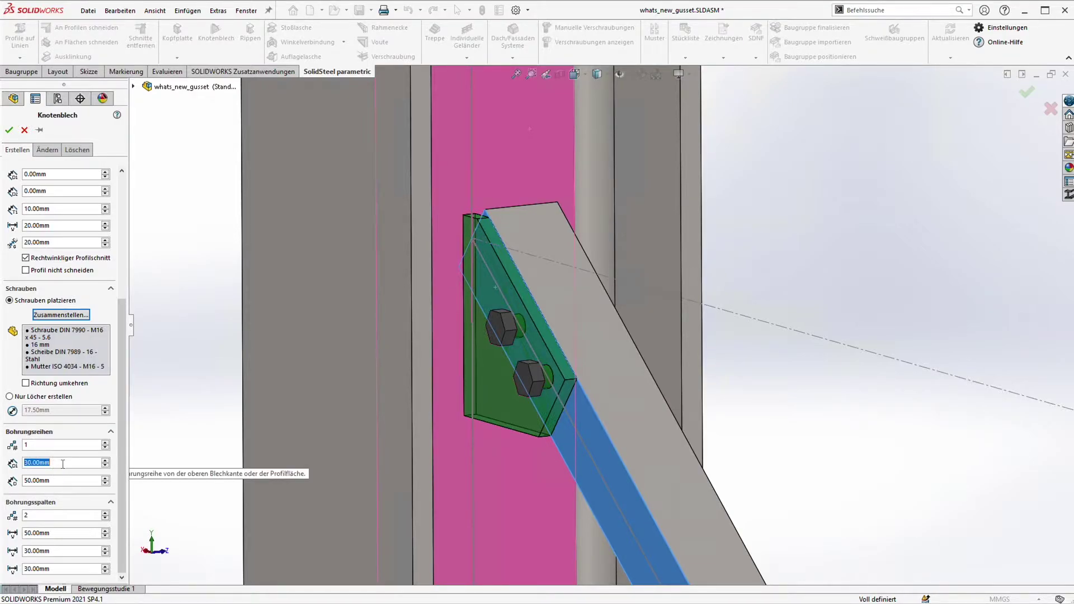
text(35)
key(Return)
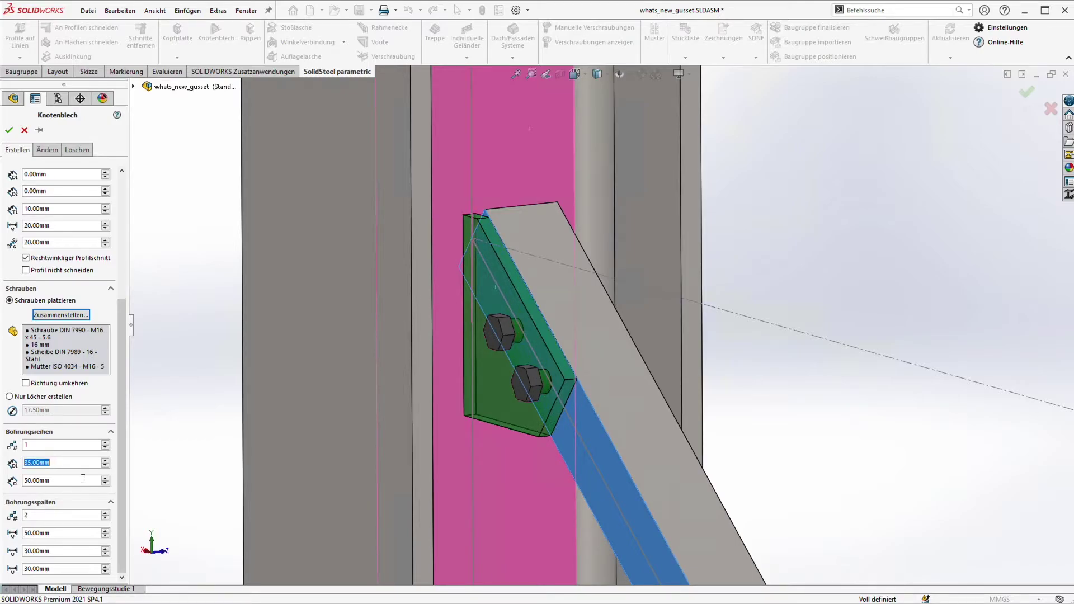
click(52, 533)
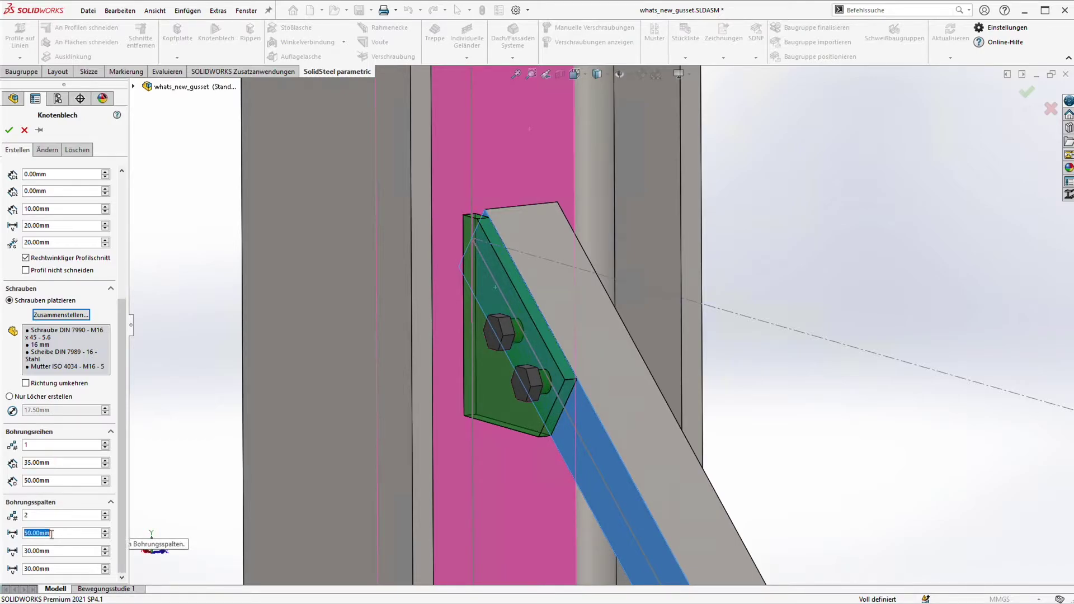
text(60)
scroll(50, 534, up, 1)
text(.00mm)
click(95, 552)
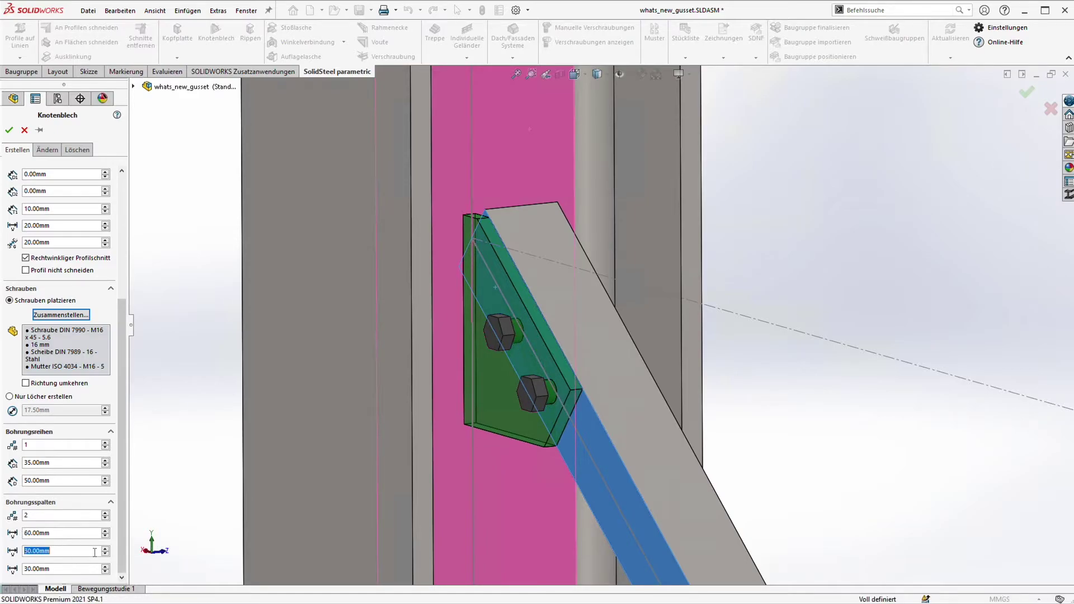
text(45)
key(Return)
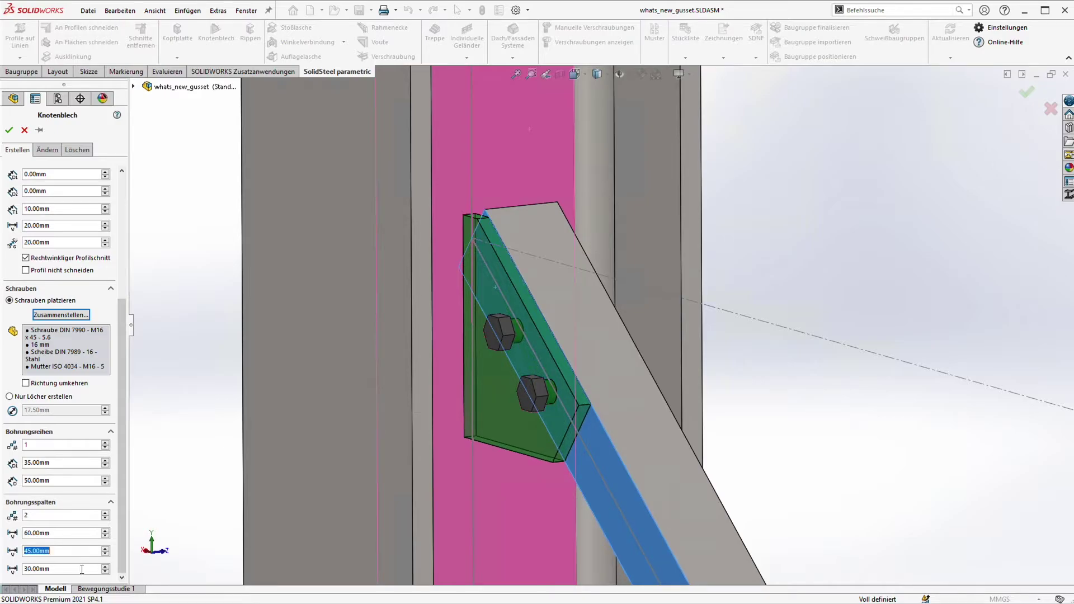
click(82, 569)
text(45)
key(Return)
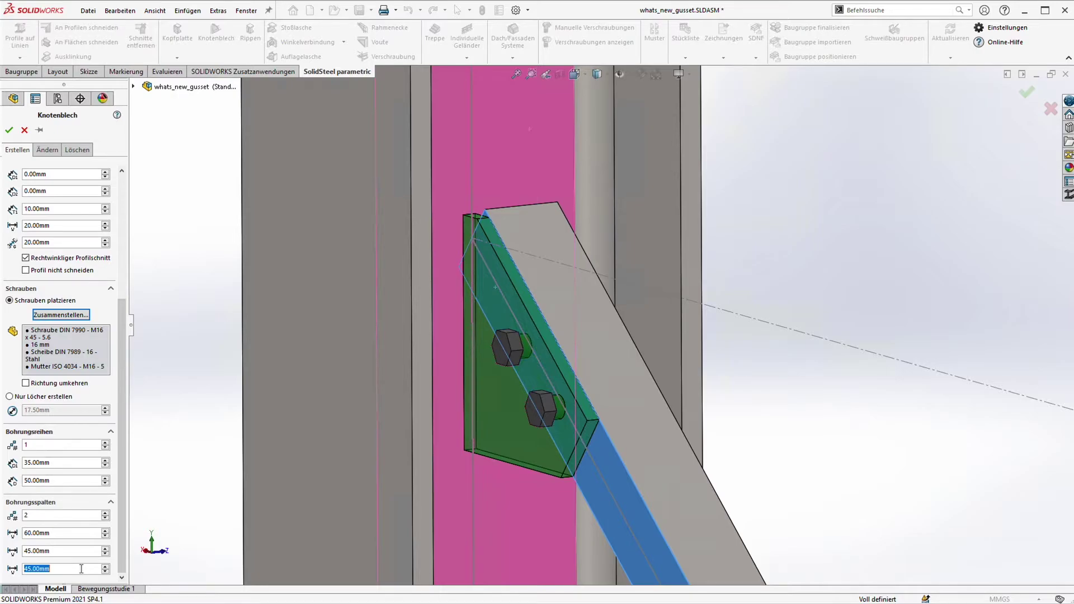
scroll(75, 420, up, 1)
scroll(70, 258, up, 4)
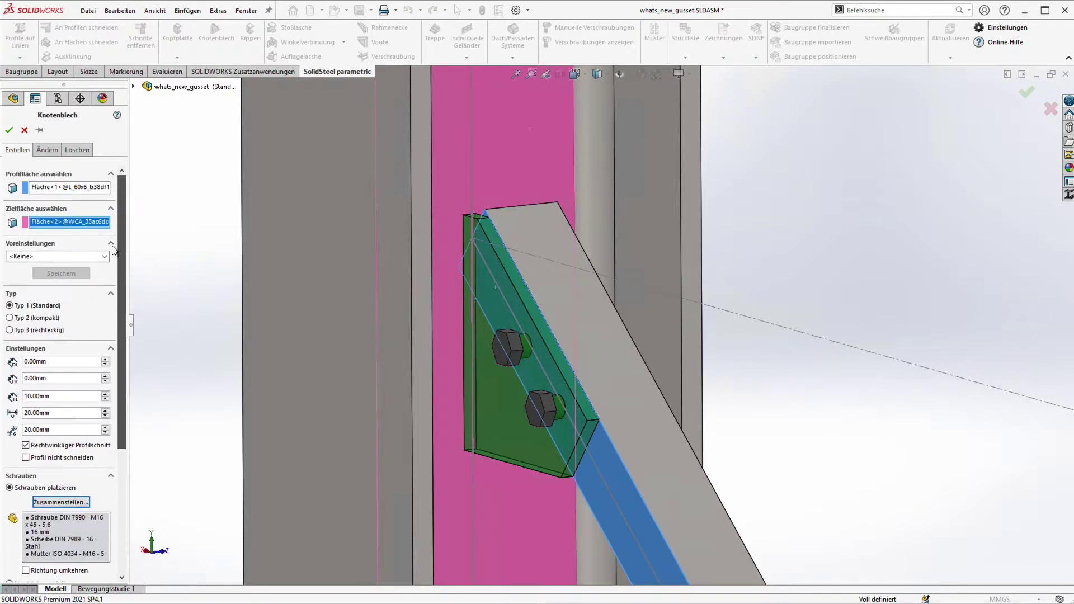
Save the settings as preset 'NewGusset' and create the first gusset plate.
click(69, 258)
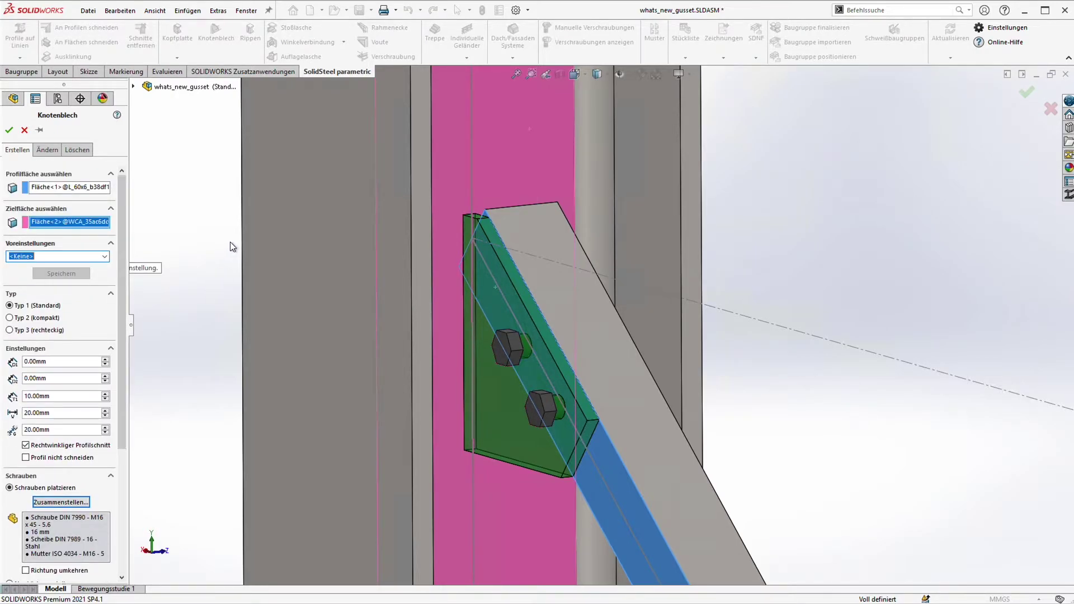
text(NewGusset)
click(67, 273)
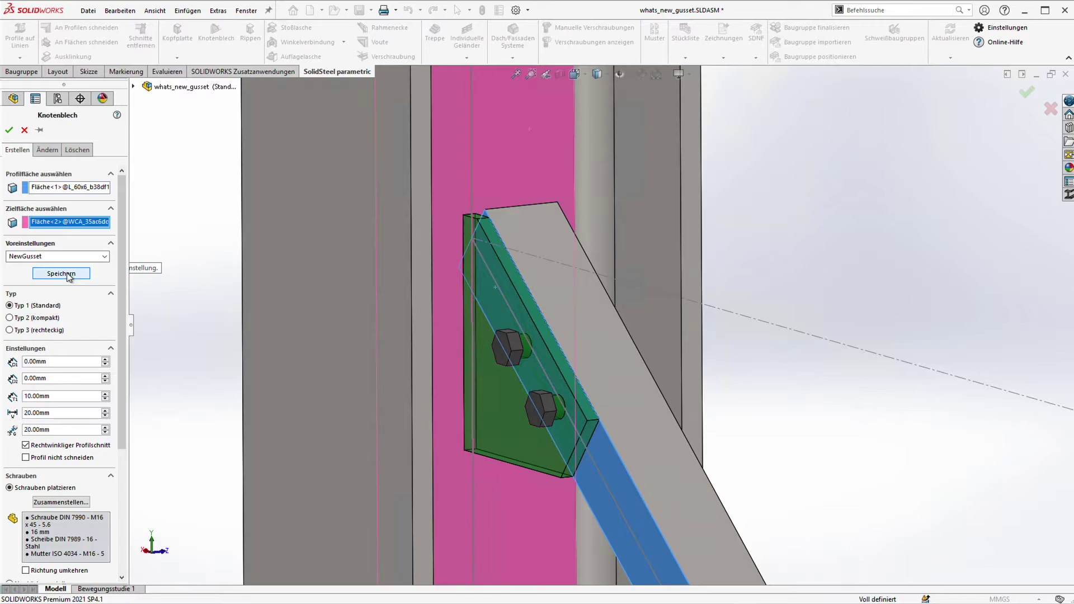
click(68, 278)
click(9, 131)
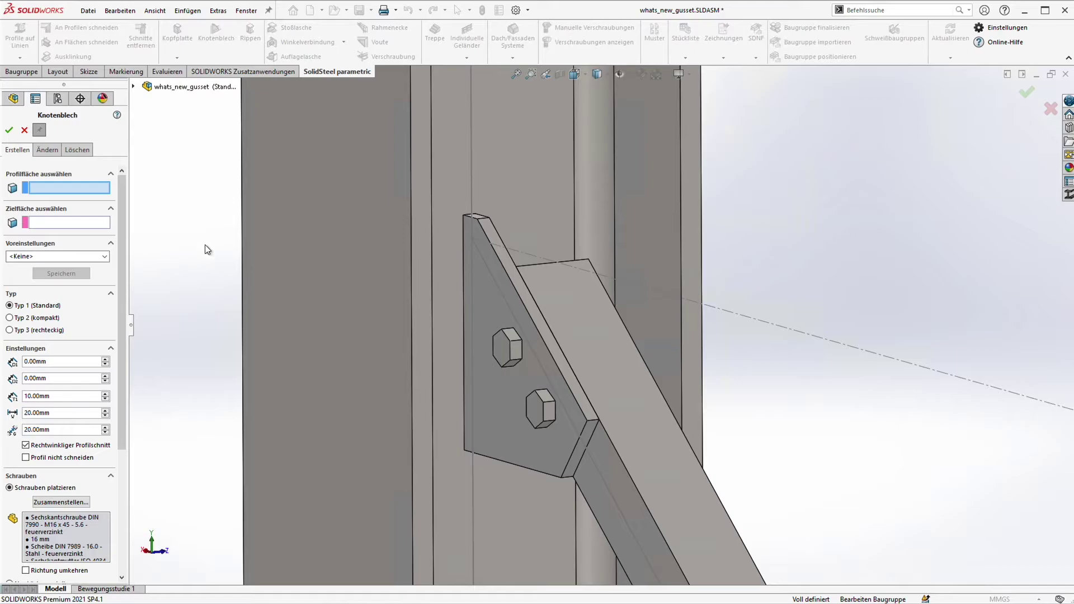
Add the second gusset plate at another brace-to-column joint.
key(f)
middle_drag(580, 487, 676, 500)
scroll(677, 500, down, 2)
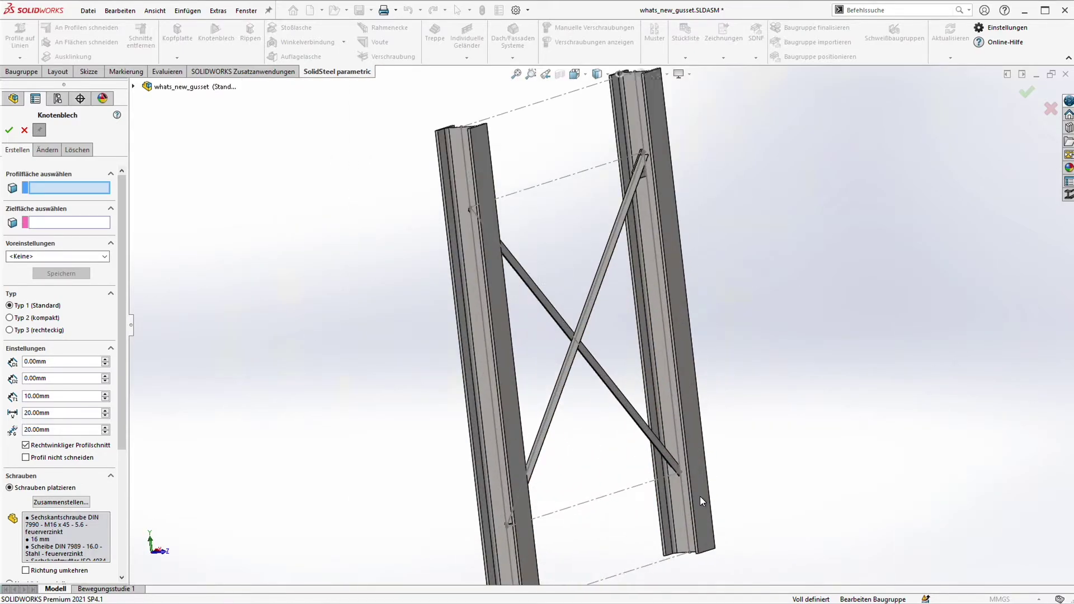
scroll(663, 457, down, 2)
scroll(692, 427, down, 3)
click(686, 379)
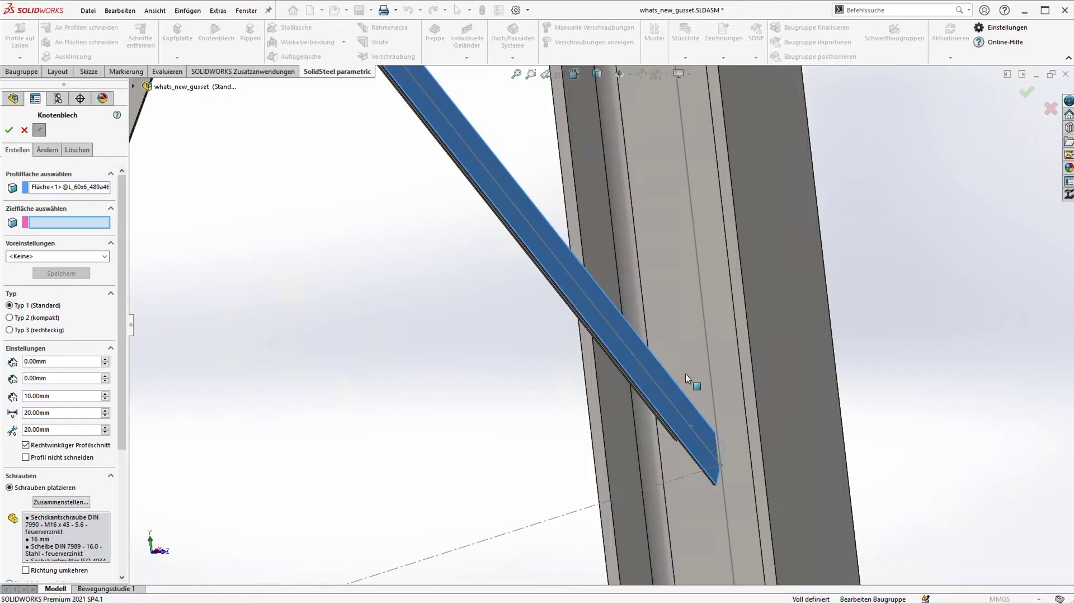
click(683, 344)
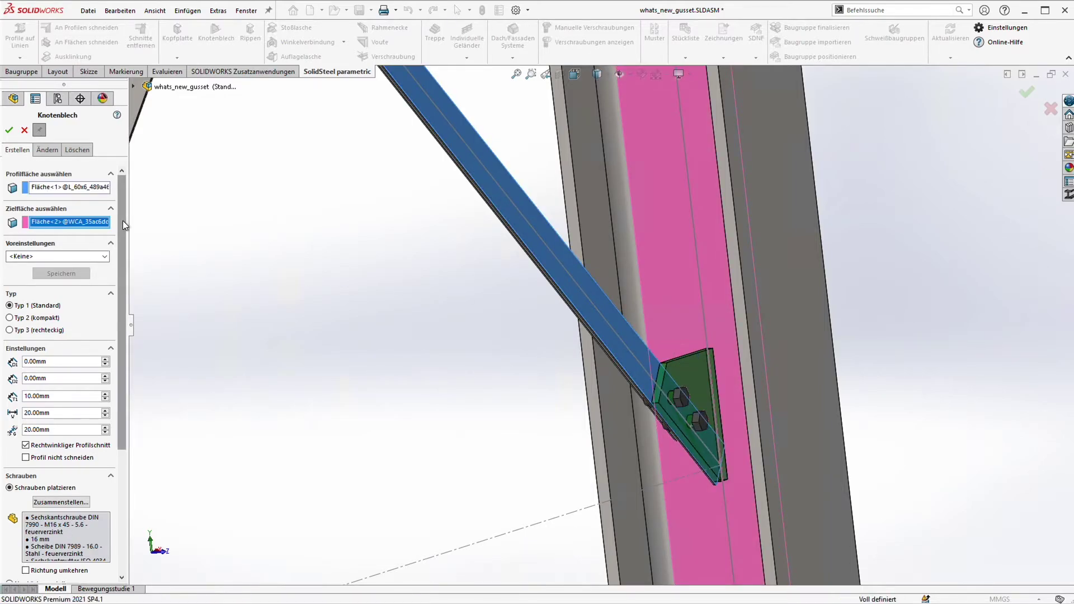
mouse_move(123, 221)
mouse_down()
mouse_move(120, 320)
mouse_move(119, 194)
mouse_up()
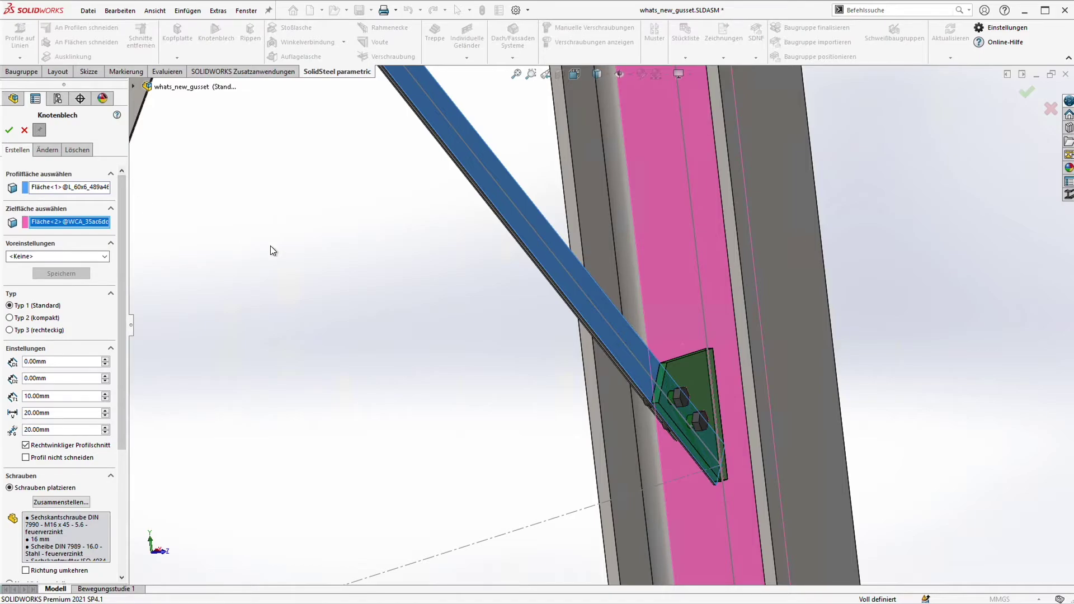
click(11, 132)
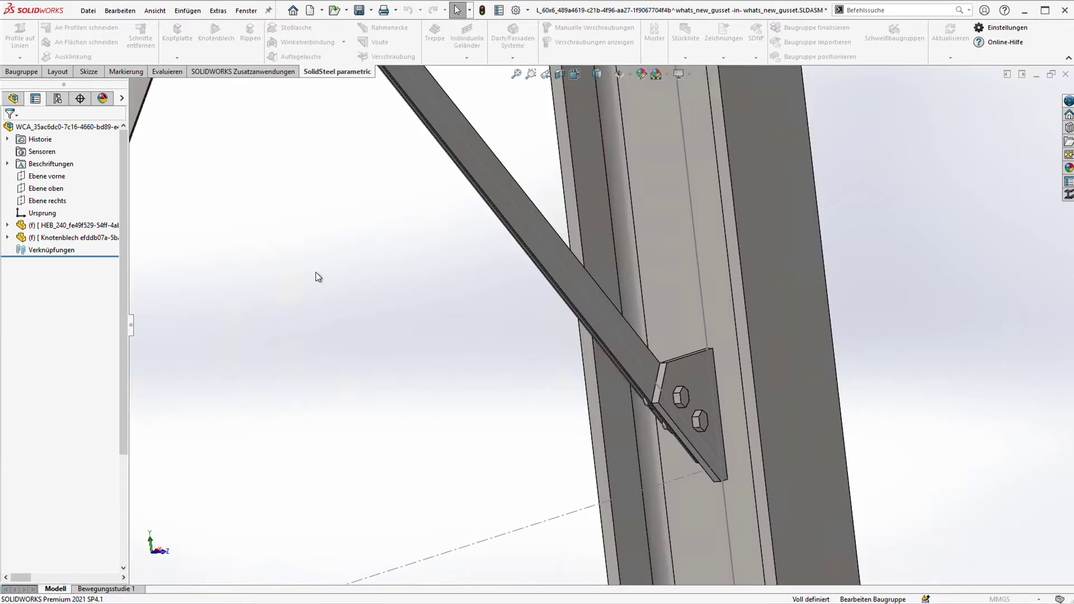
Add the third gusset plate at the upper brace-to-column joint.
mouse_move(428, 309)
middle_down()
mouse_move(340, 271)
mouse_move(307, 331)
middle_up()
key(f)
scroll(476, 172, down, 3)
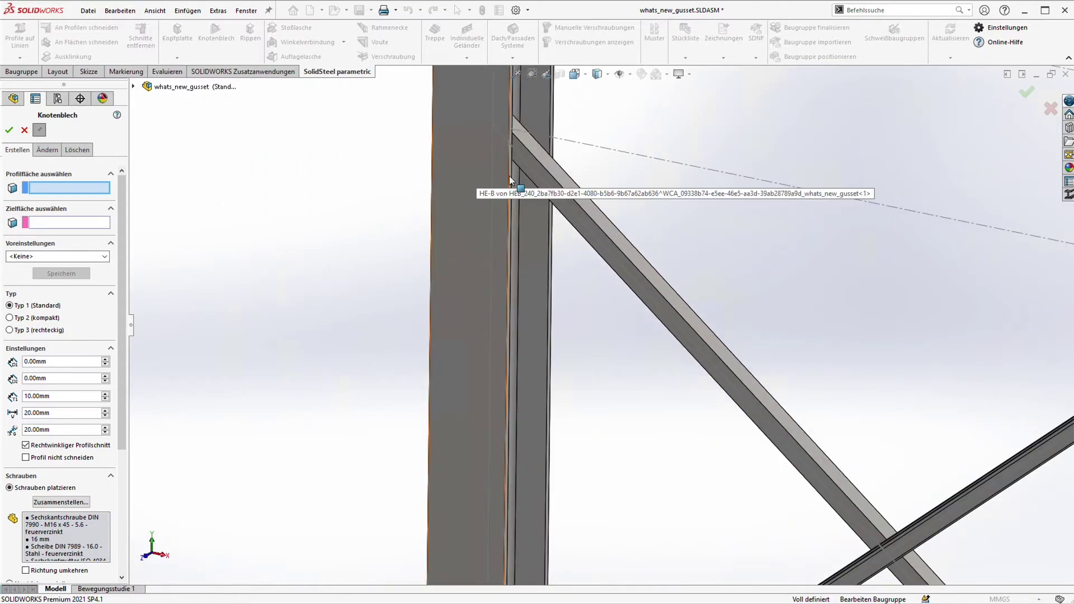
scroll(638, 198, down, 2)
click(632, 188)
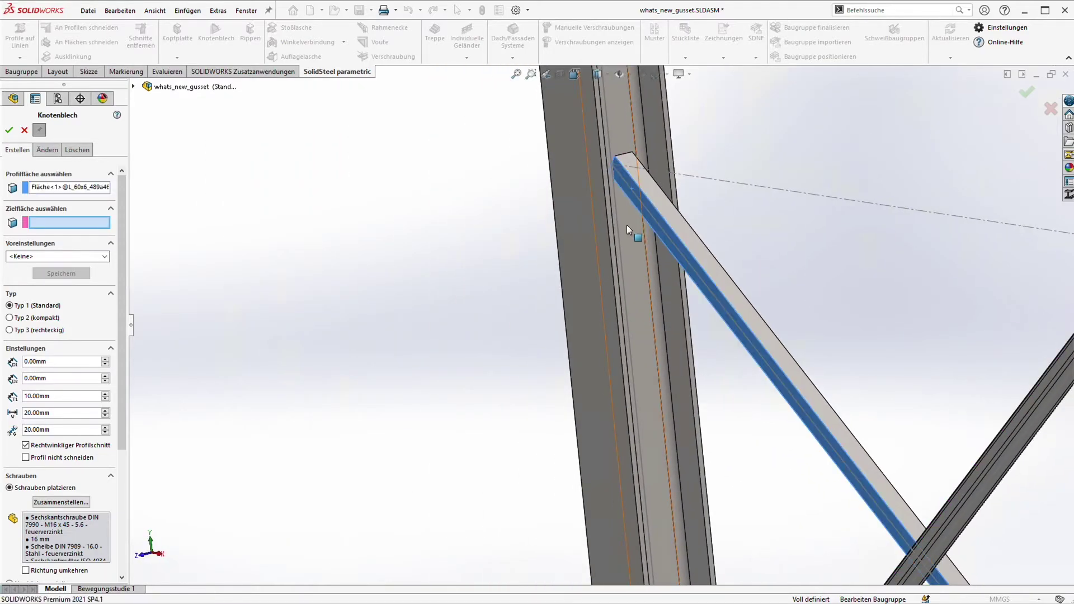
click(627, 226)
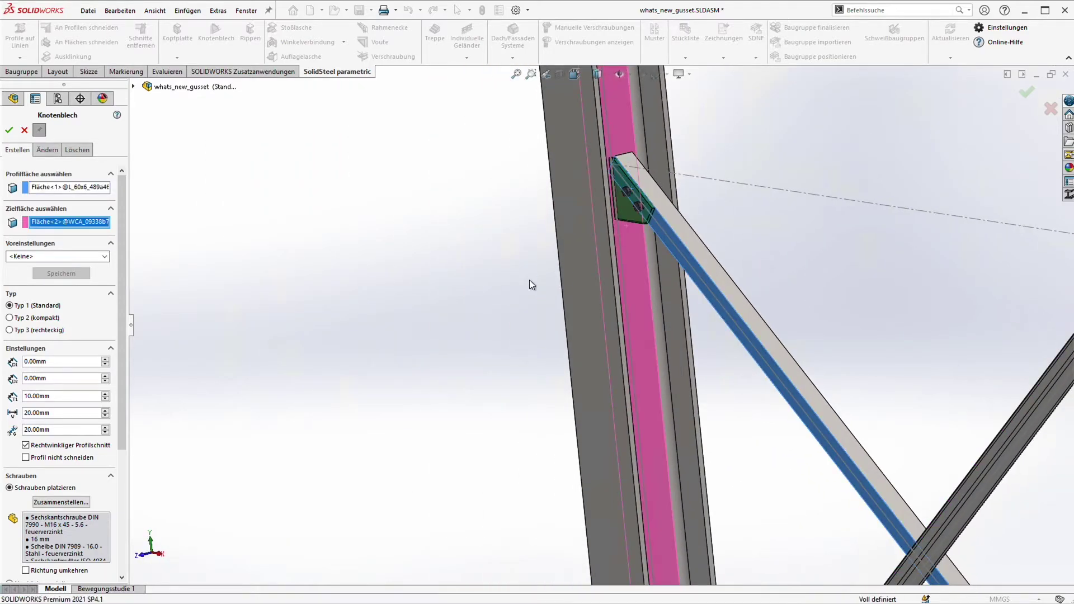
click(8, 131)
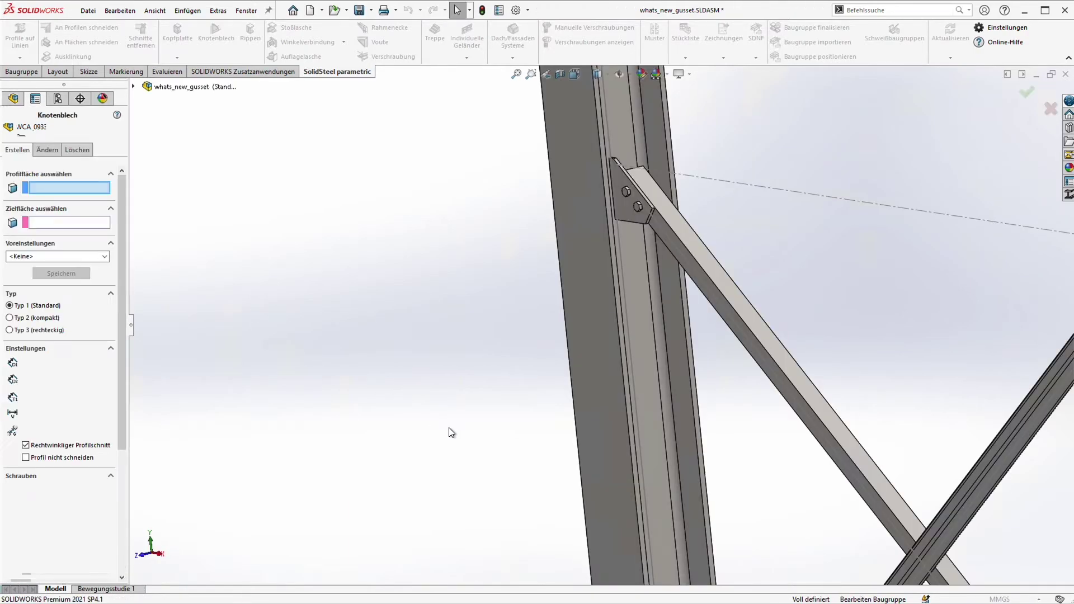
Place the fourth gusset plate between the remaining brace face and column face.
middle_drag(650, 471, 558, 453)
scroll(653, 492, down, 2)
scroll(761, 483, down, 3)
scroll(733, 408, down, 4)
click(688, 362)
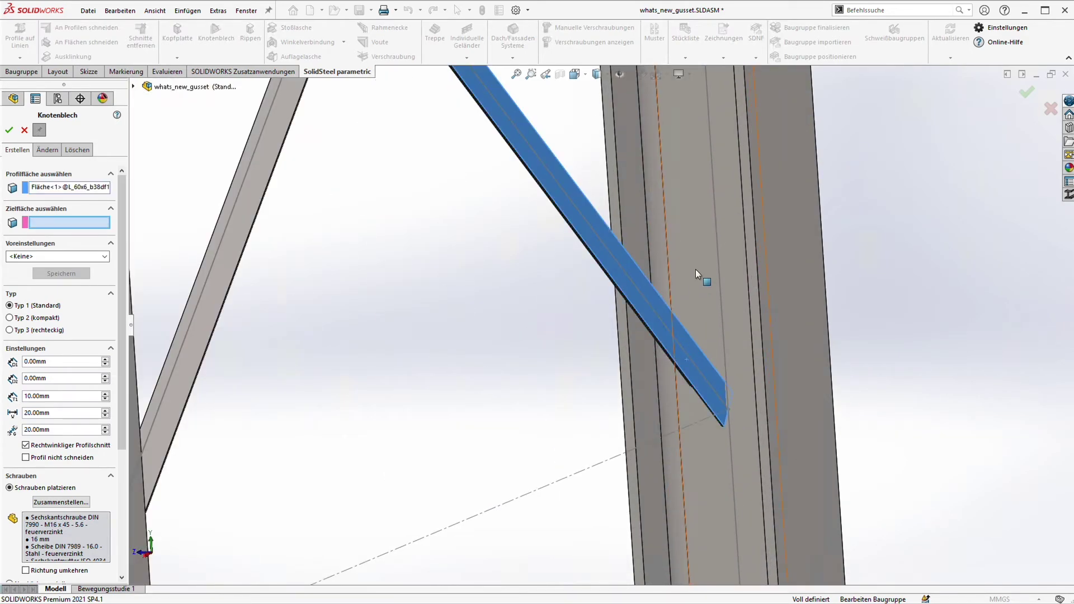
click(642, 385)
click(9, 131)
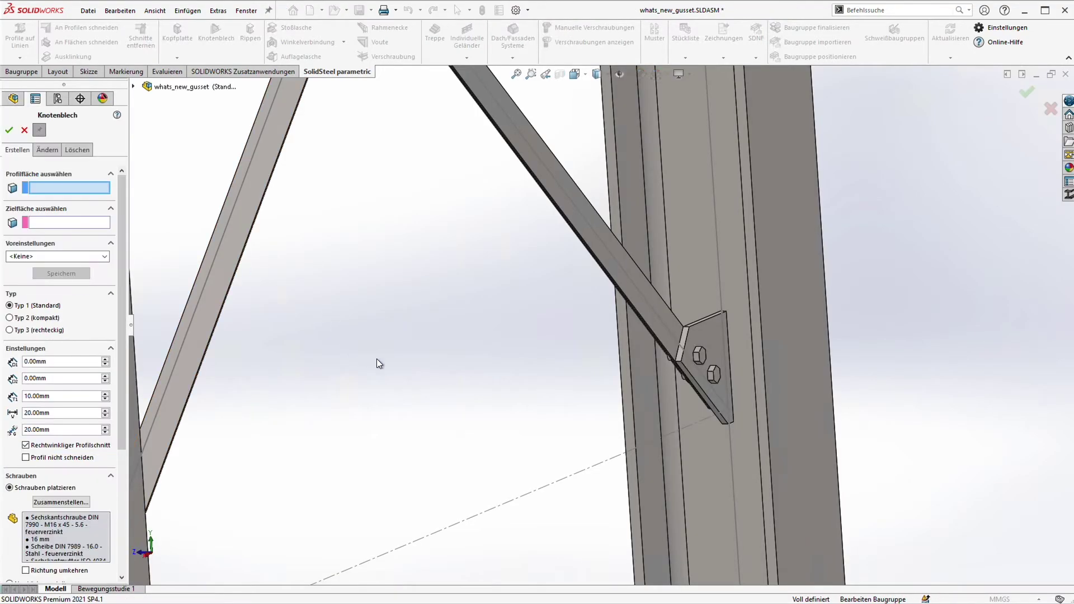
scroll(378, 357, up, 5)
mouse_move(378, 357)
middle_down()
mouse_move(498, 245)
mouse_move(733, 226)
middle_up()
scroll(489, 128, down, 3)
scroll(482, 149, down, 3)
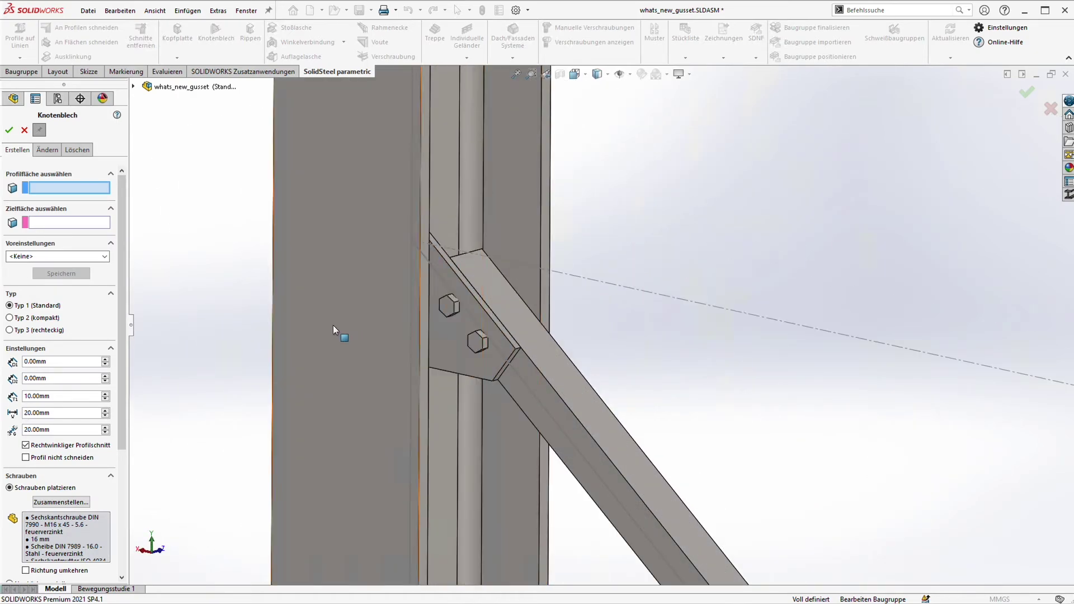
Select the upper gusset in Ändern mode, then move to Löschen mode.
click(49, 151)
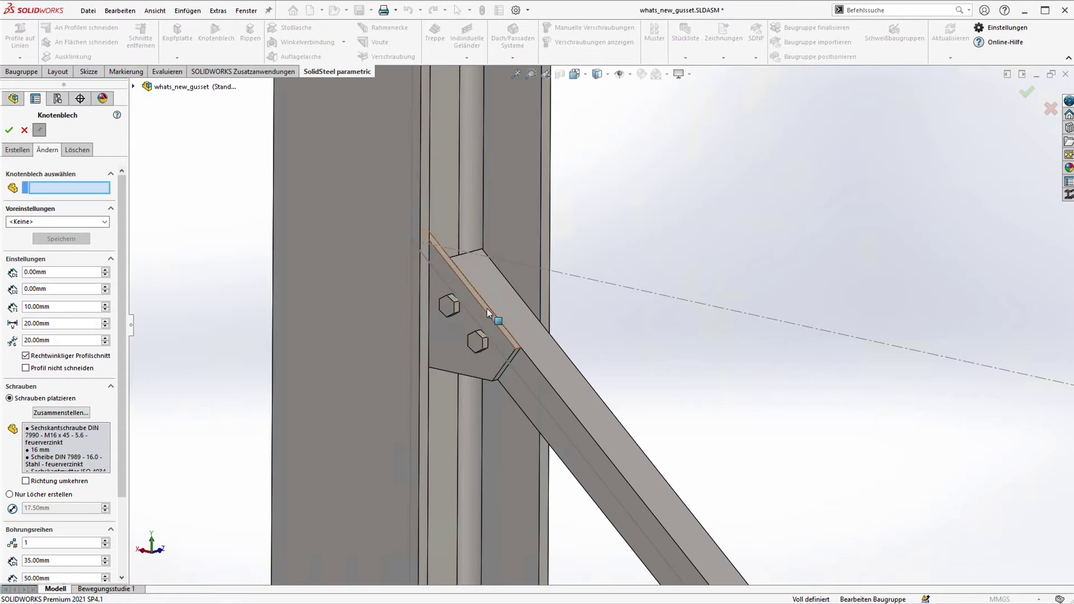
click(471, 311)
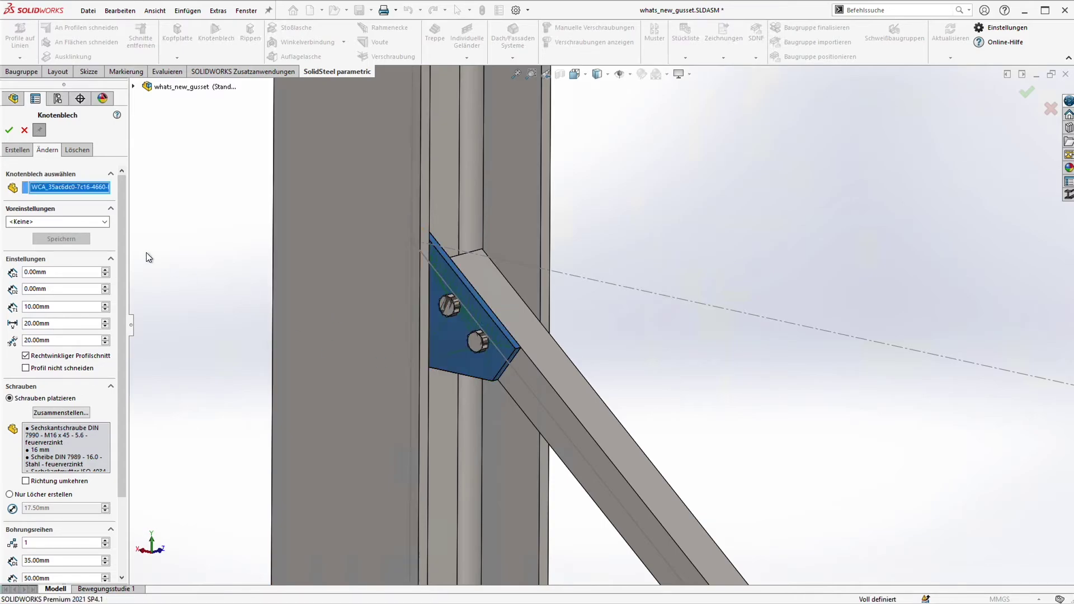
mouse_move(123, 215)
mouse_down()
mouse_move(124, 405)
mouse_move(125, 192)
mouse_up()
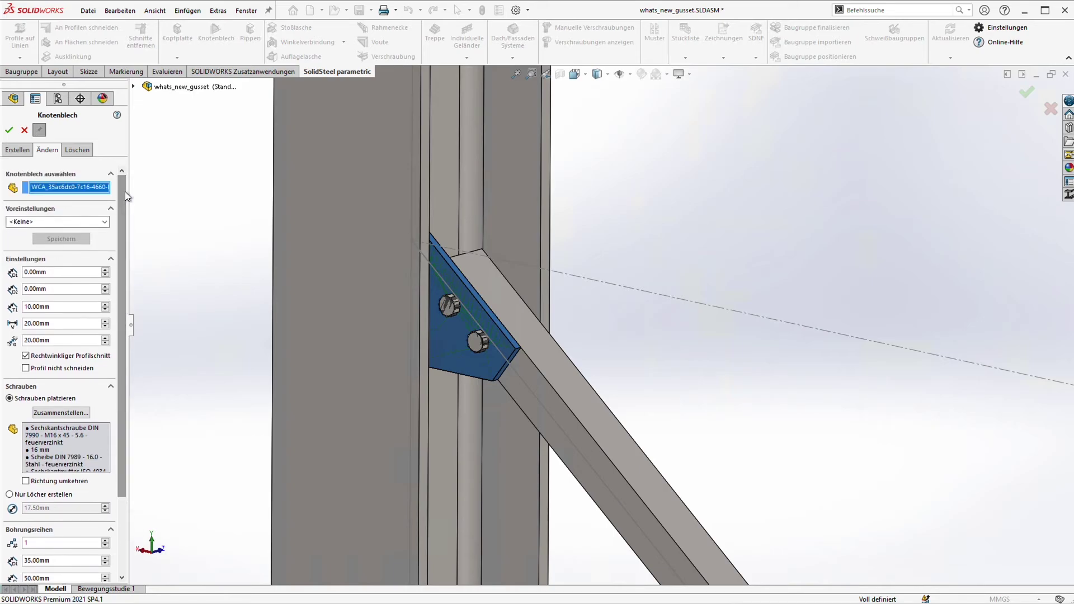
click(76, 151)
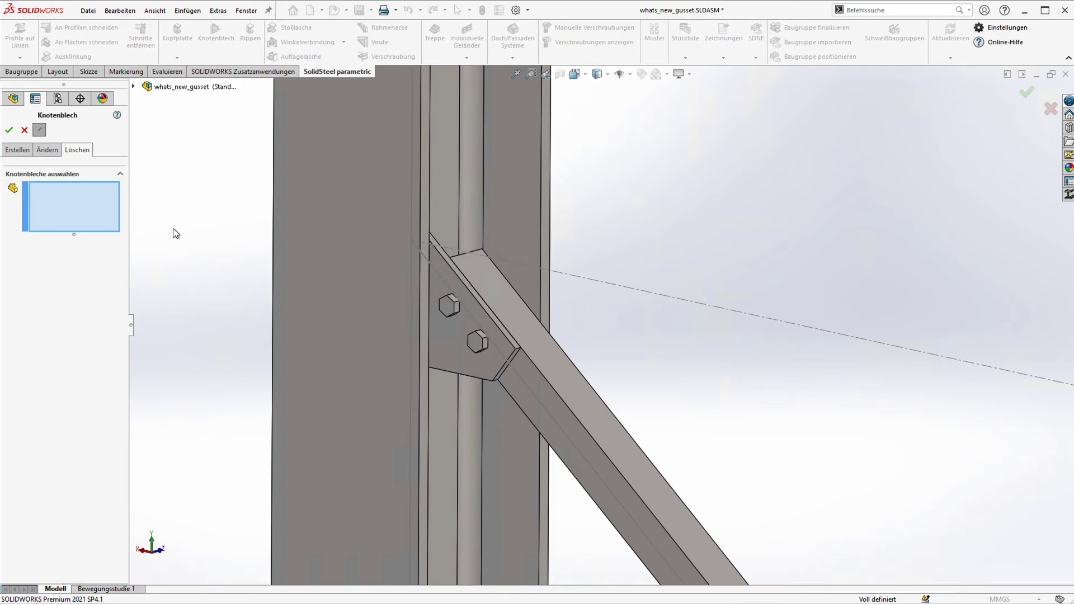
Cancel the Knotenblech tool without deleting any gusset plates.
click(26, 132)
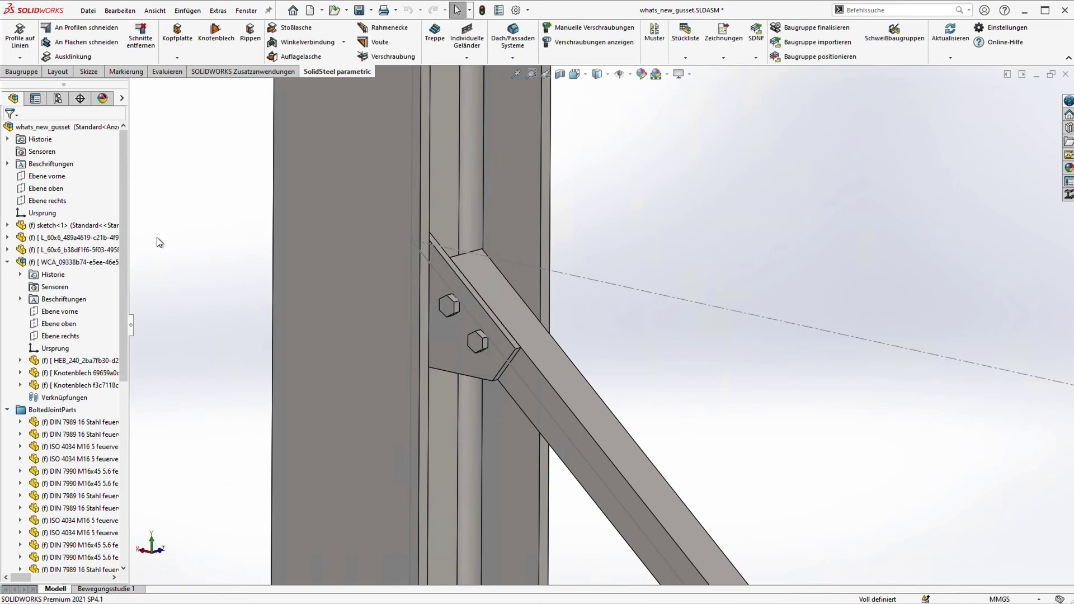